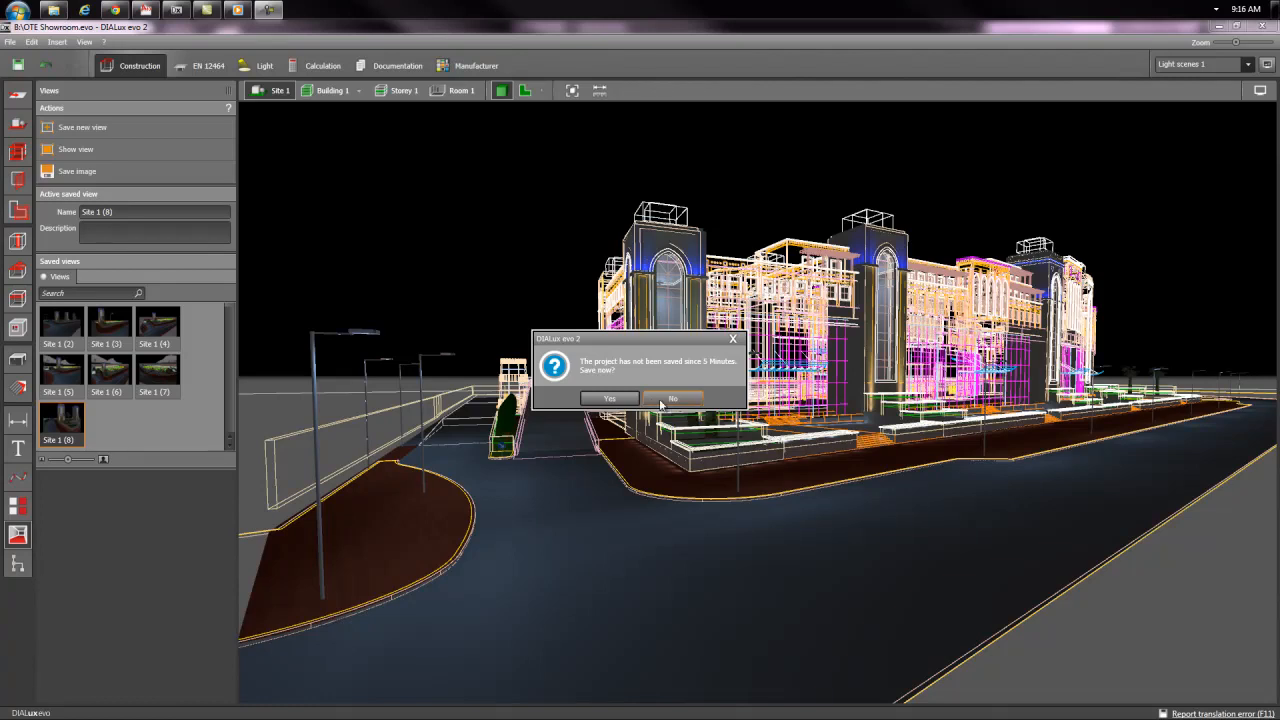
Step: Dismiss the save reminder and orbit in toward the showroom building's facade
{"action": "left_click", "coordinate": [733, 344]}
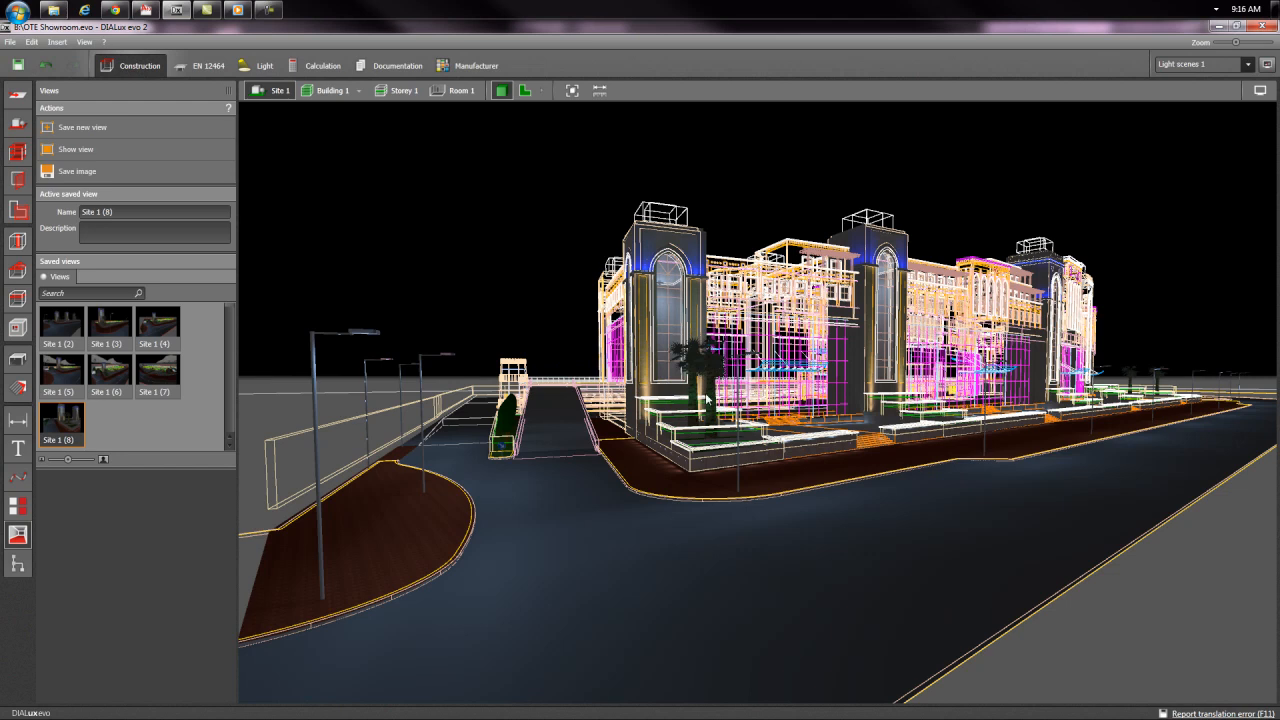
{"action": "middle_click_drag", "start_coordinate": [848, 343], "coordinate": [856, 343]}
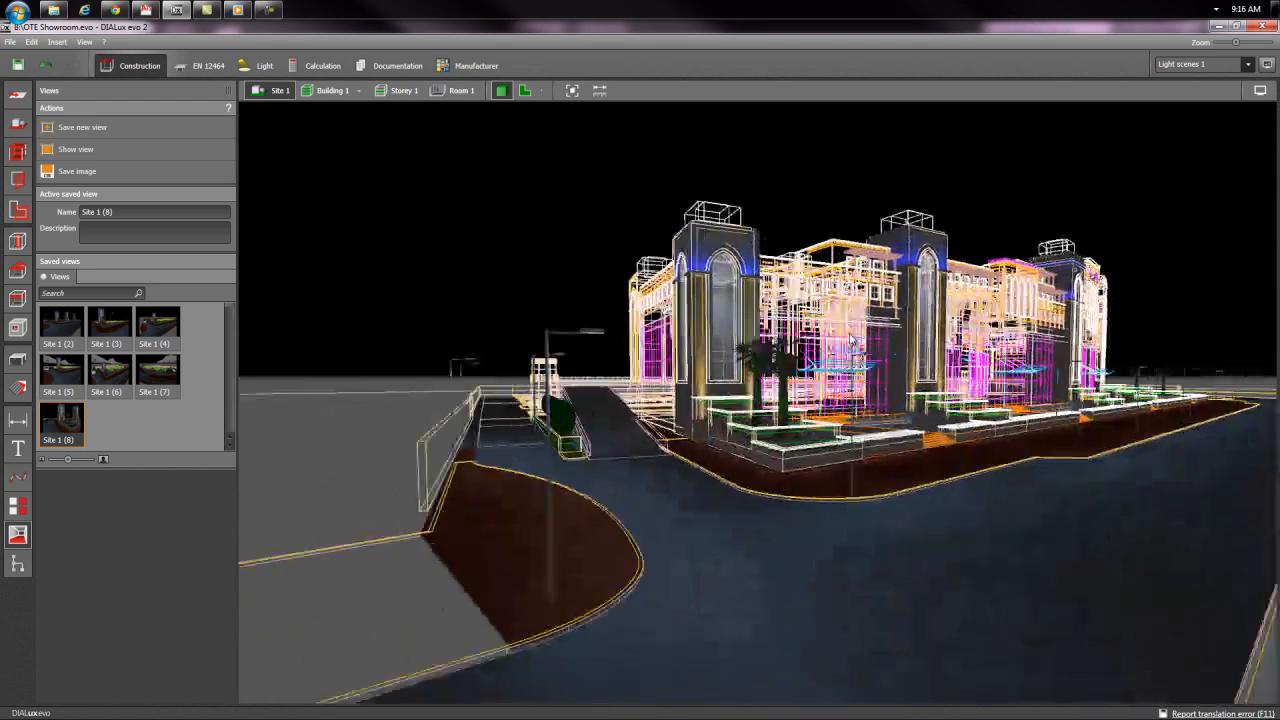
{"action": "mouse_move", "coordinate": [931, 412]}
{"action": "middle_mouse_down"}
{"action": "mouse_move", "coordinate": [988, 441]}
{"action": "mouse_move", "coordinate": [795, 347]}
{"action": "mouse_move", "coordinate": [637, 395]}
{"action": "mouse_move", "coordinate": [628, 385]}
{"action": "mouse_move", "coordinate": [657, 392]}
{"action": "middle_mouse_up"}
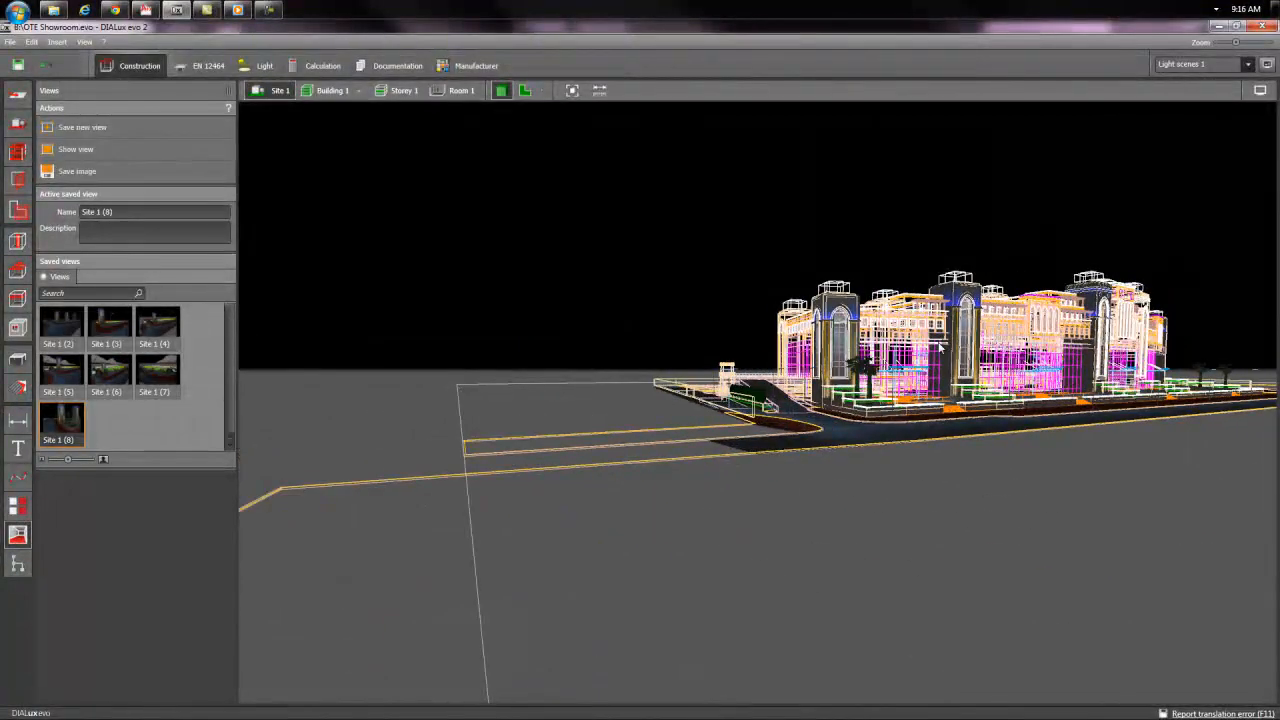
{"action": "middle_click_drag", "start_coordinate": [940, 348], "coordinate": [938, 345]}
{"action": "mouse_move", "coordinate": [945, 298]}
{"action": "middle_mouse_down"}
{"action": "mouse_move", "coordinate": [936, 318]}
{"action": "mouse_move", "coordinate": [880, 334]}
{"action": "middle_mouse_up"}
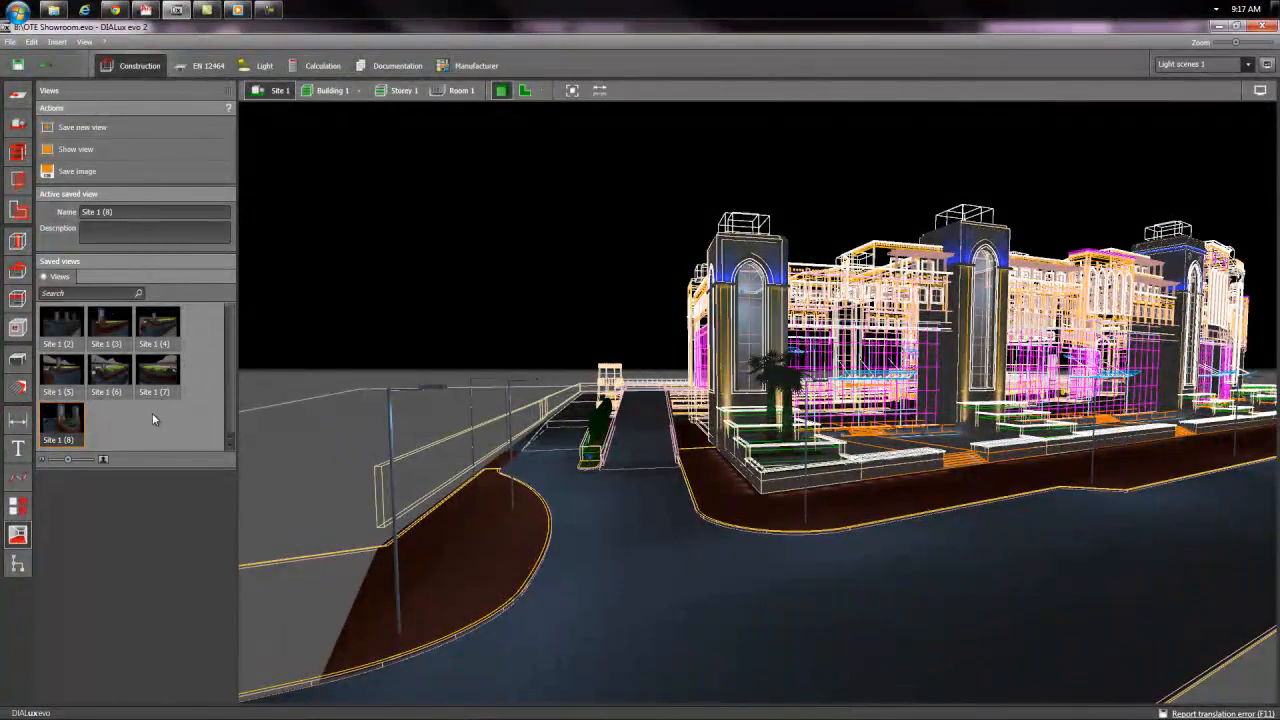
Step: Hide the showroom's 3D DWG overlay from the Drawings list and orbit around the lit columns
{"action": "left_click", "coordinate": [17, 95]}
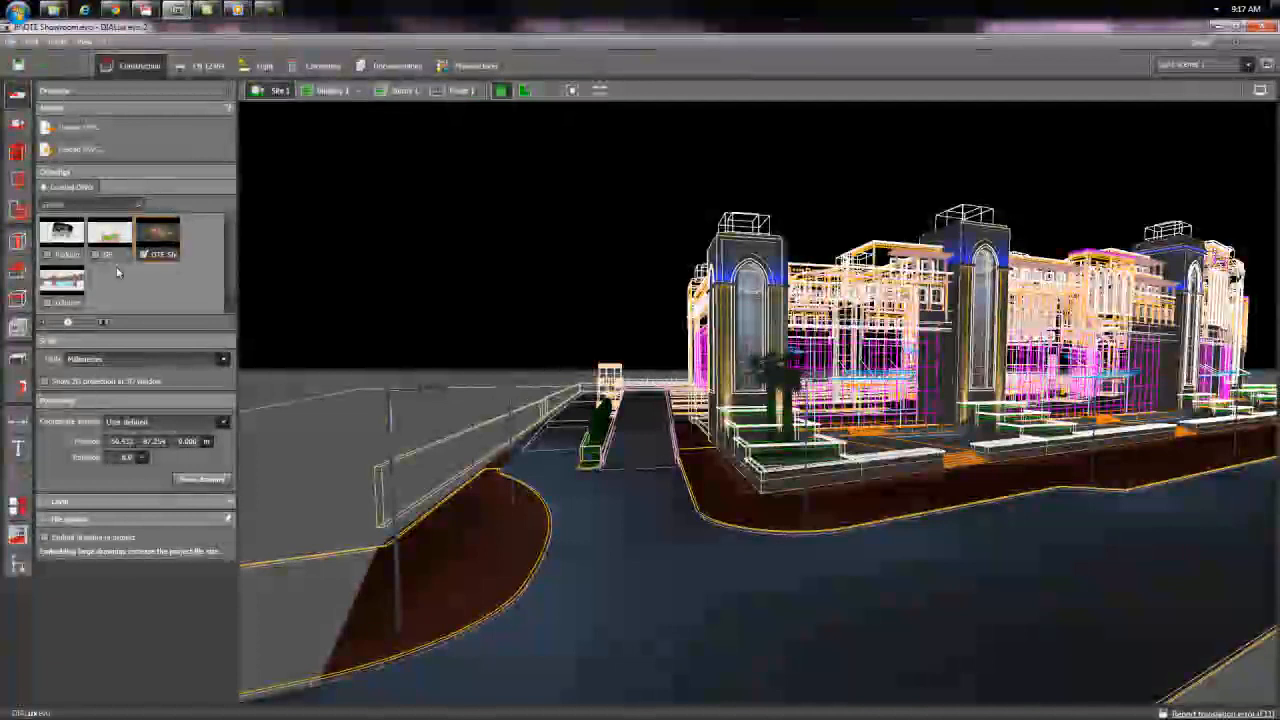
{"action": "left_click", "coordinate": [143, 254]}
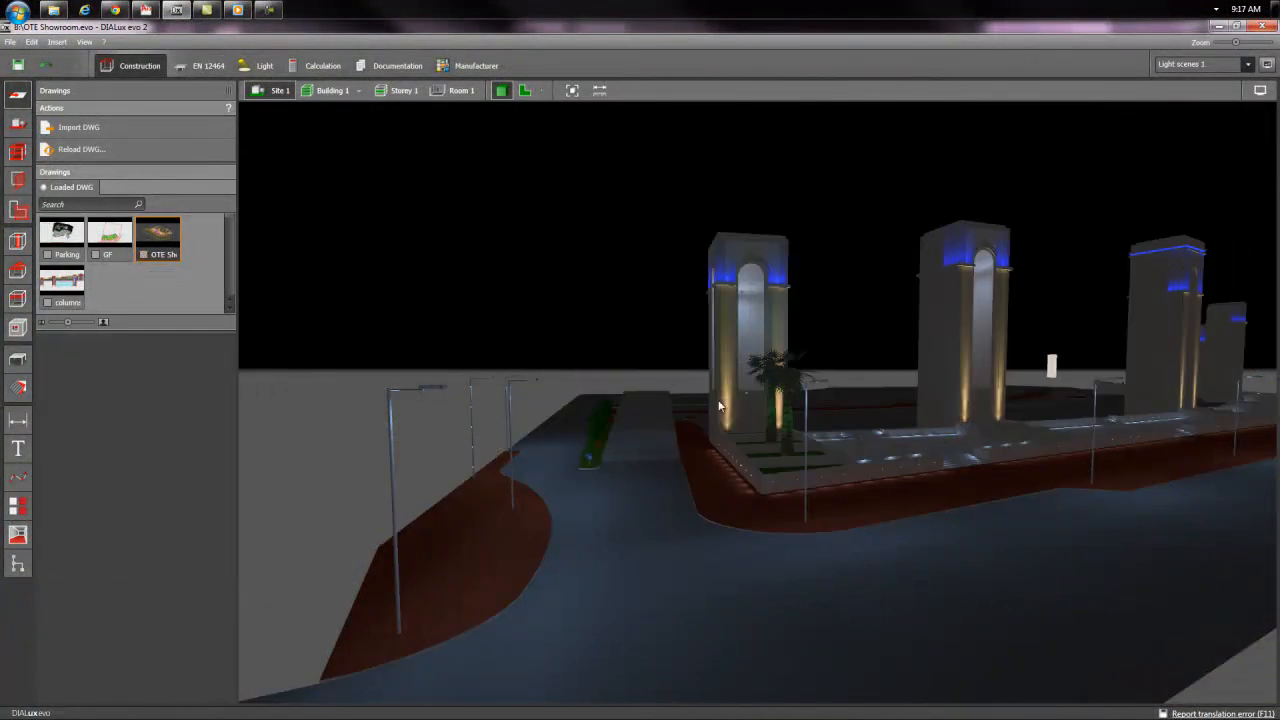
{"action": "mouse_move", "coordinate": [866, 346]}
{"action": "left_mouse_down"}
{"action": "mouse_move", "coordinate": [819, 351]}
{"action": "mouse_move", "coordinate": [868, 343]}
{"action": "left_mouse_up"}
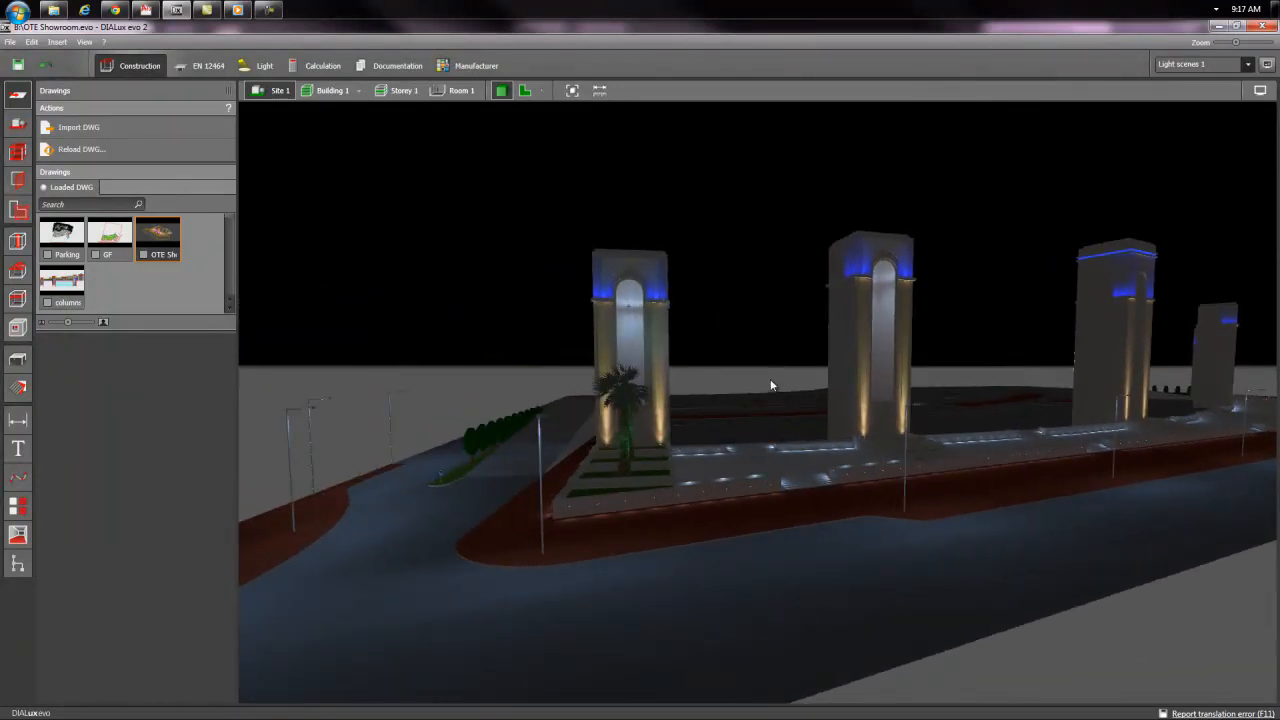
{"action": "scroll", "coordinate": [777, 377], "scroll_direction": "up", "scroll_amount": 2}
{"action": "scroll", "coordinate": [734, 324], "scroll_direction": "up", "scroll_amount": 2}
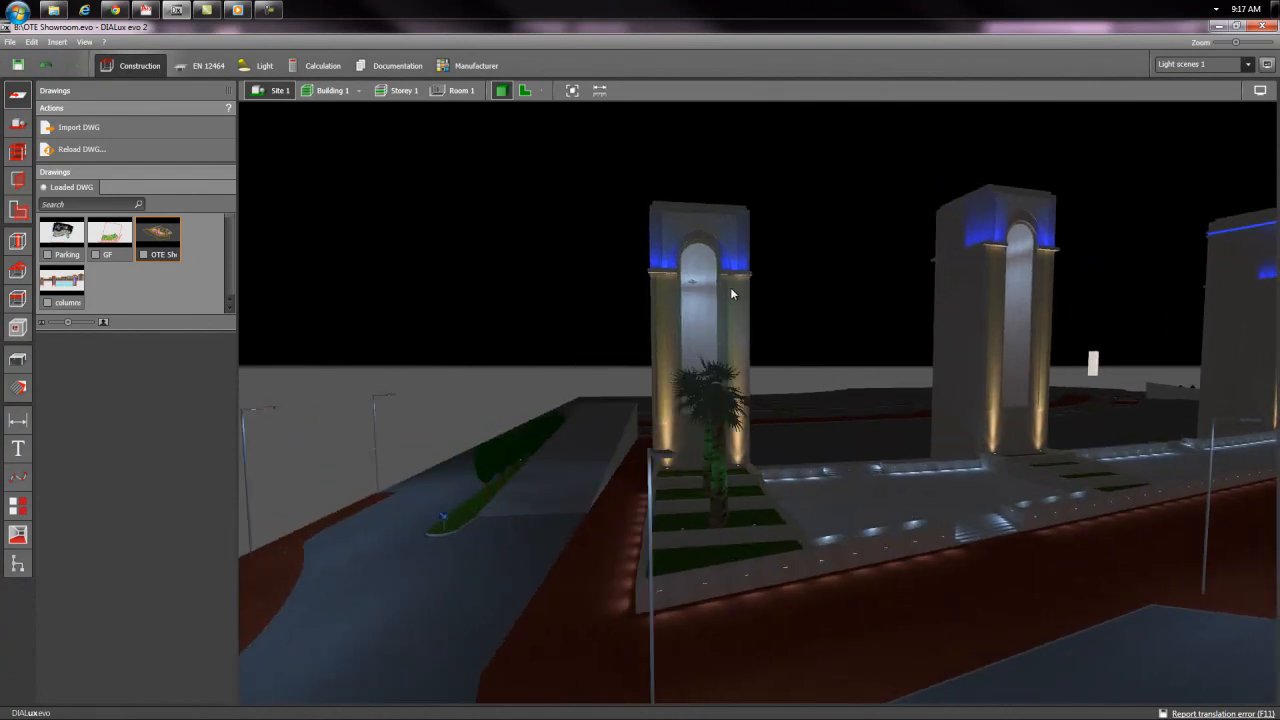
{"action": "scroll", "coordinate": [915, 459], "scroll_direction": "down", "scroll_amount": 2}
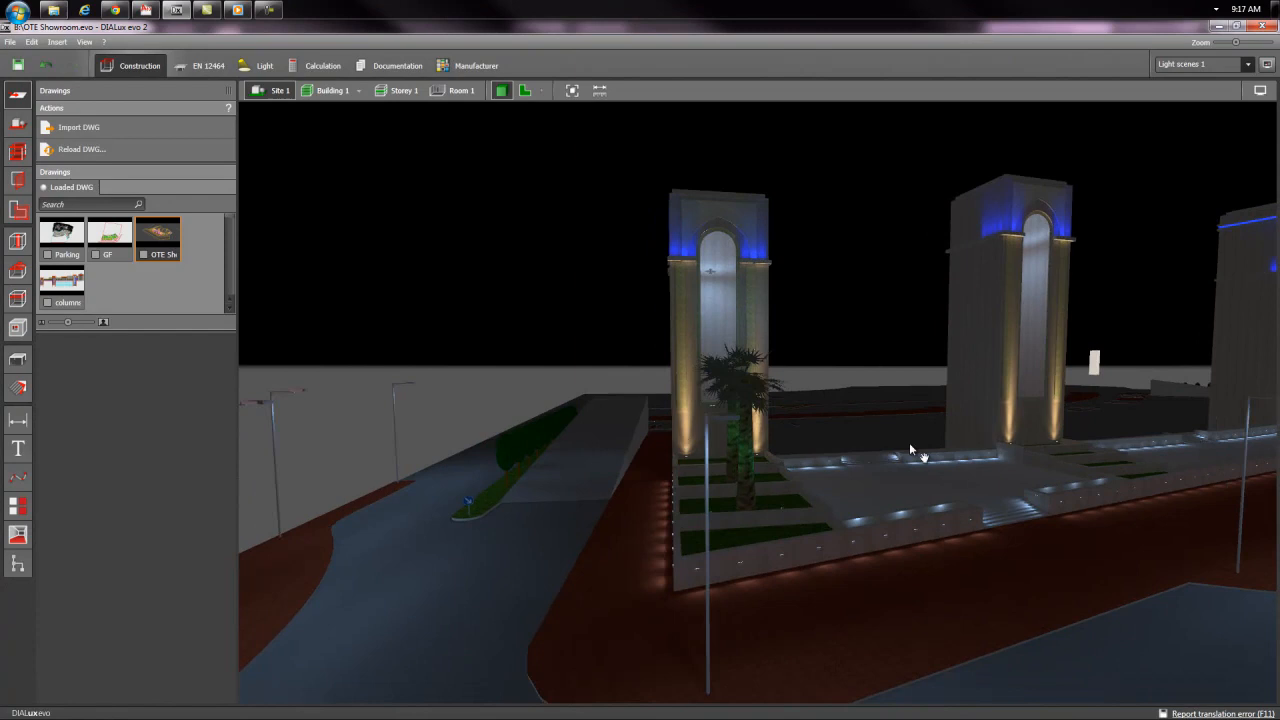
{"action": "scroll", "coordinate": [909, 442], "scroll_direction": "up", "scroll_amount": 2}
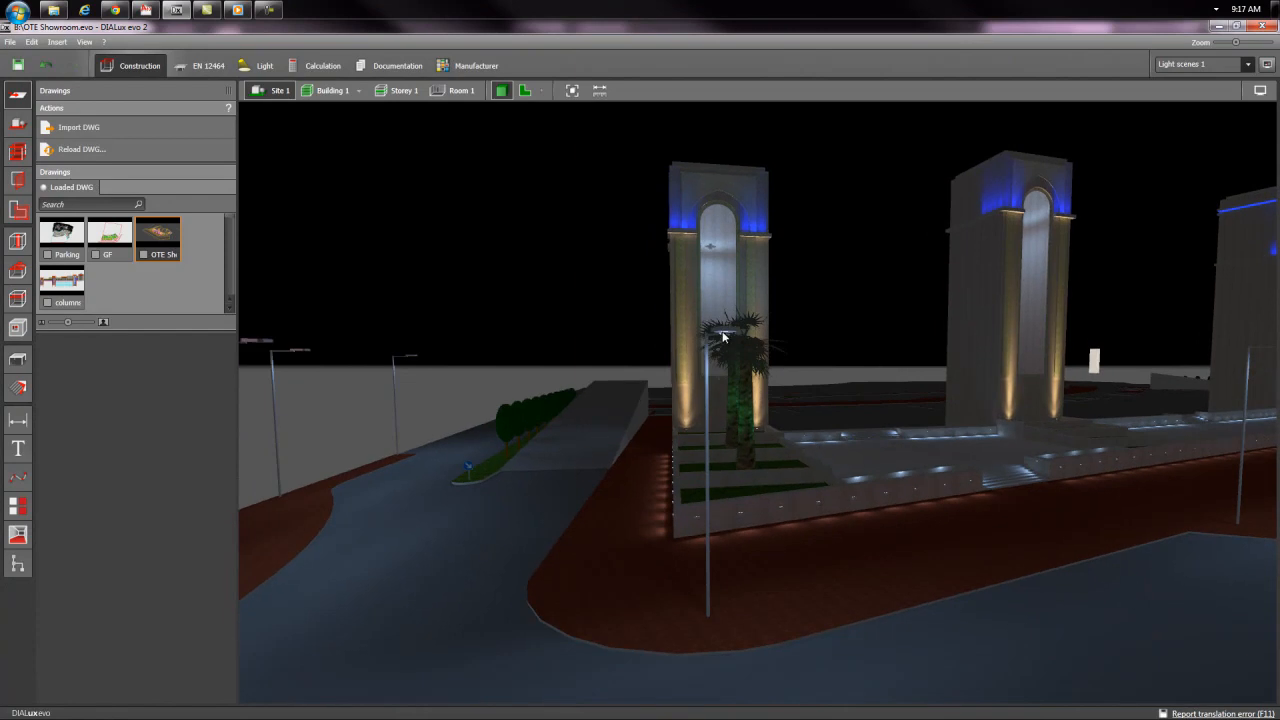
{"action": "middle_click_drag", "start_coordinate": [661, 385], "coordinate": [680, 381]}
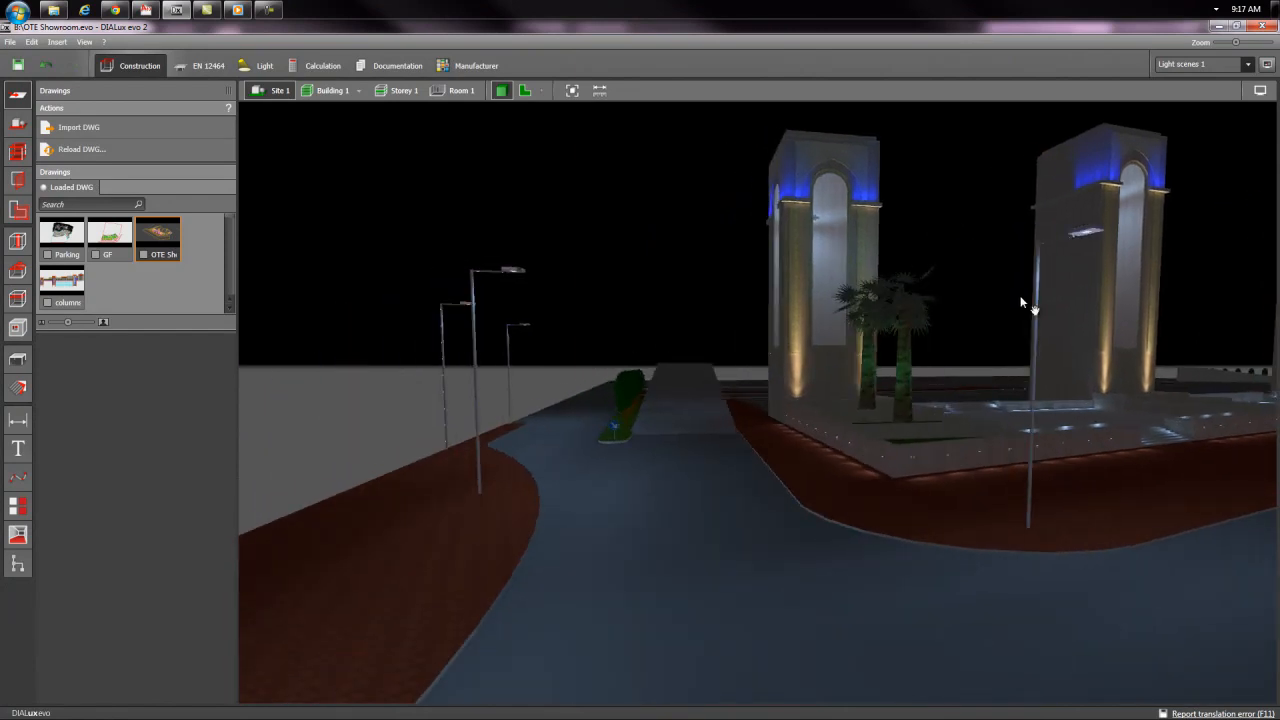
{"action": "middle_click_drag", "start_coordinate": [1022, 302], "coordinate": [994, 409]}
{"action": "scroll", "coordinate": [1036, 521], "scroll_direction": "up", "scroll_amount": 3}
{"action": "scroll", "coordinate": [1030, 506], "scroll_direction": "up", "scroll_amount": 2}
{"action": "scroll", "coordinate": [1030, 503], "scroll_direction": "up", "scroll_amount": 4}
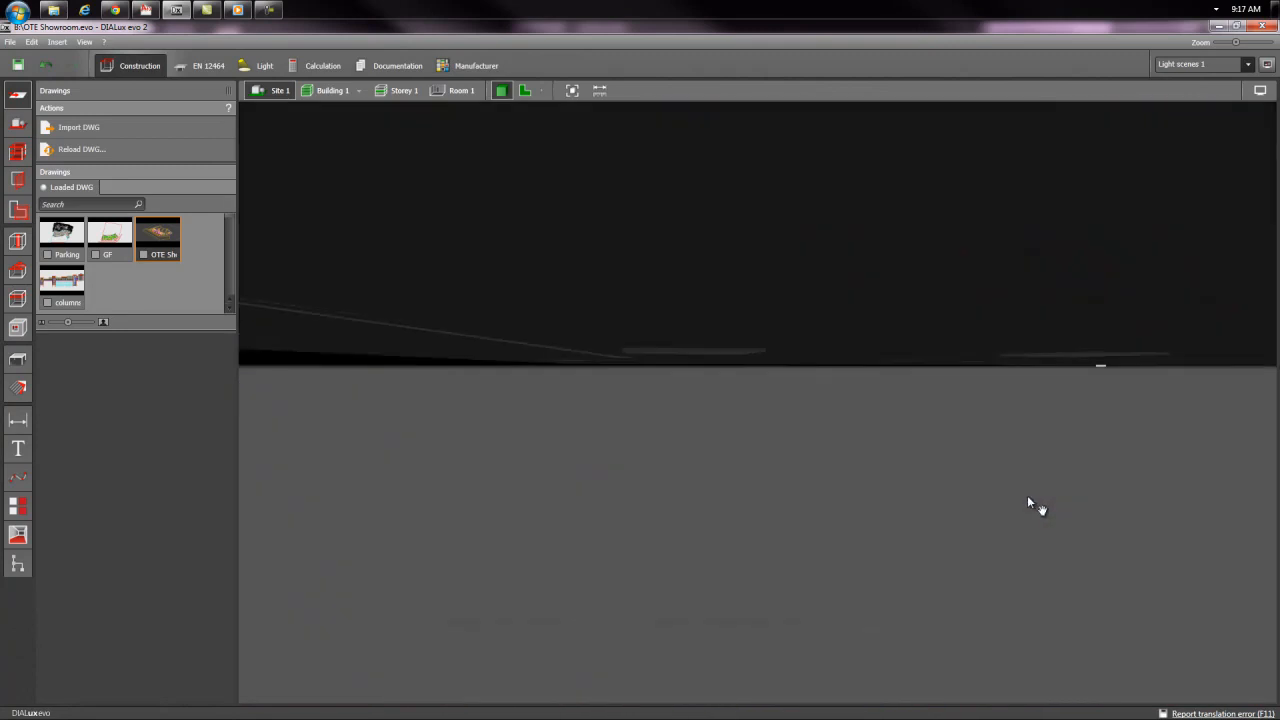
{"action": "scroll", "coordinate": [1027, 495], "scroll_direction": "down", "scroll_amount": 4}
{"action": "scroll", "coordinate": [1032, 498], "scroll_direction": "down", "scroll_amount": 3}
{"action": "scroll", "coordinate": [1032, 502], "scroll_direction": "down", "scroll_amount": 3}
{"action": "scroll", "coordinate": [1030, 502], "scroll_direction": "down", "scroll_amount": 3}
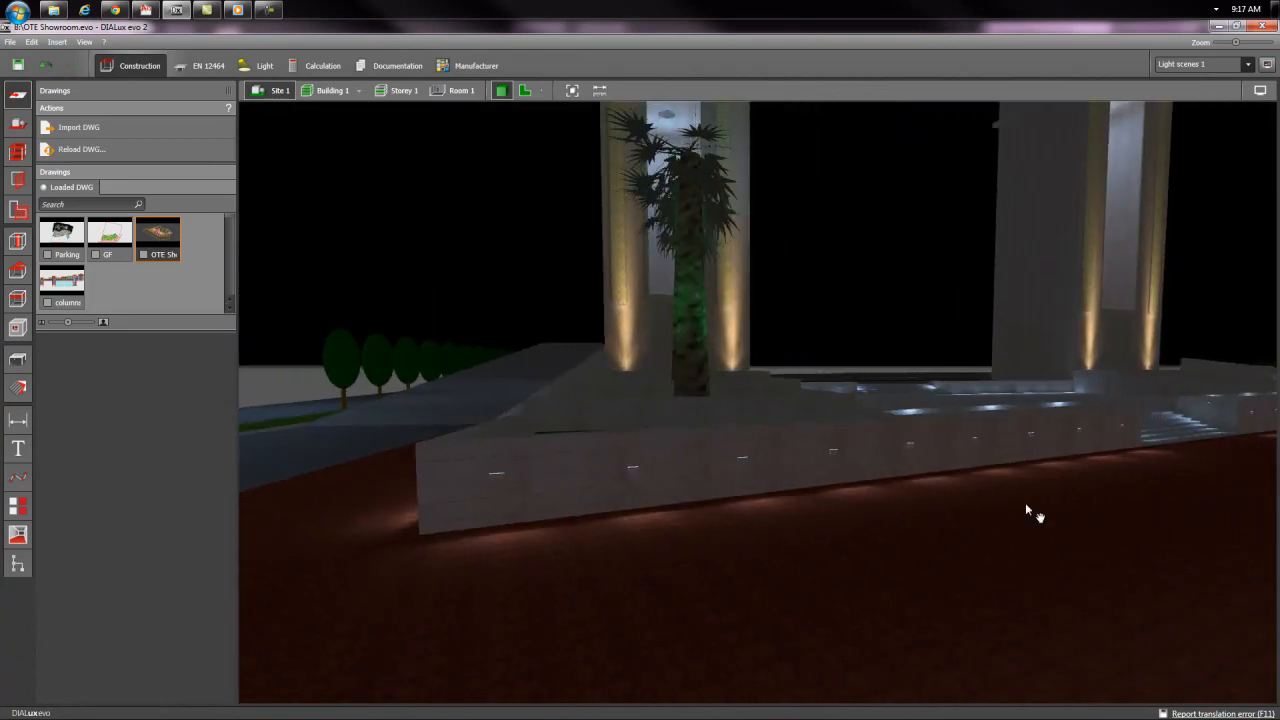
{"action": "scroll", "coordinate": [1025, 510], "scroll_direction": "down", "scroll_amount": 2}
{"action": "scroll", "coordinate": [1027, 493], "scroll_direction": "down", "scroll_amount": 3}
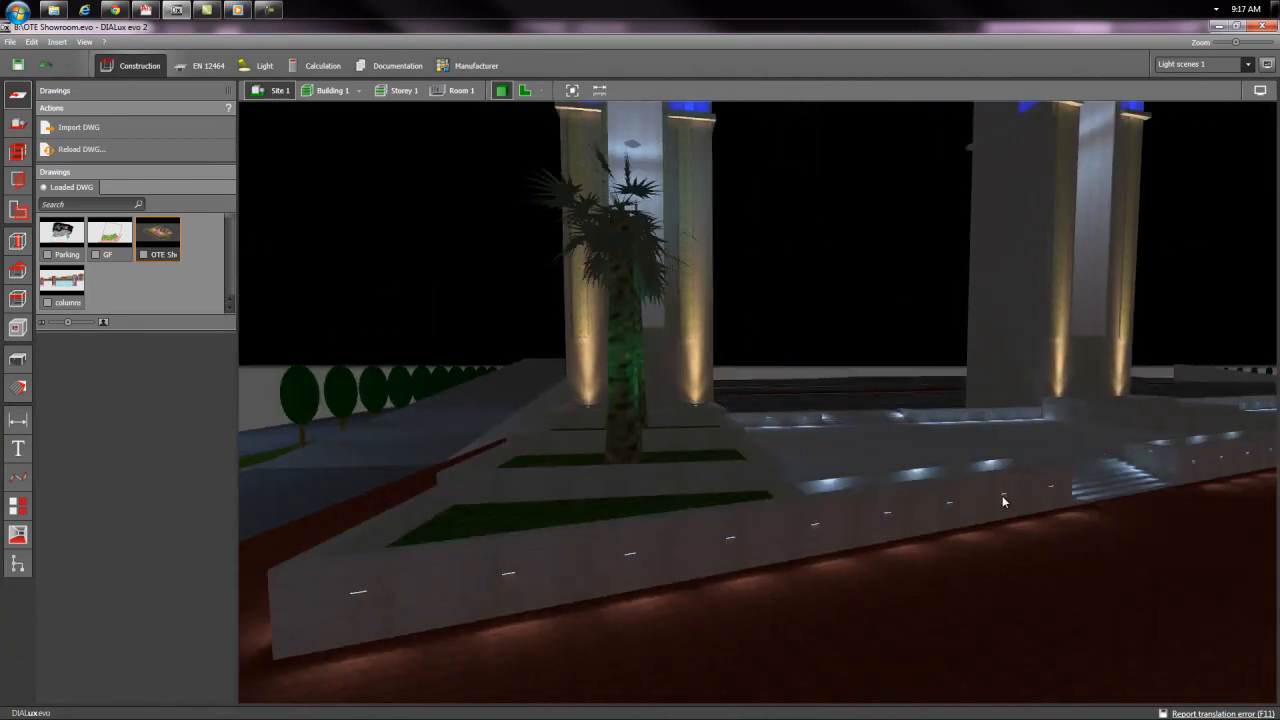
{"action": "scroll", "coordinate": [1082, 494], "scroll_direction": "down", "scroll_amount": 3}
{"action": "scroll", "coordinate": [1080, 494], "scroll_direction": "down", "scroll_amount": 3}
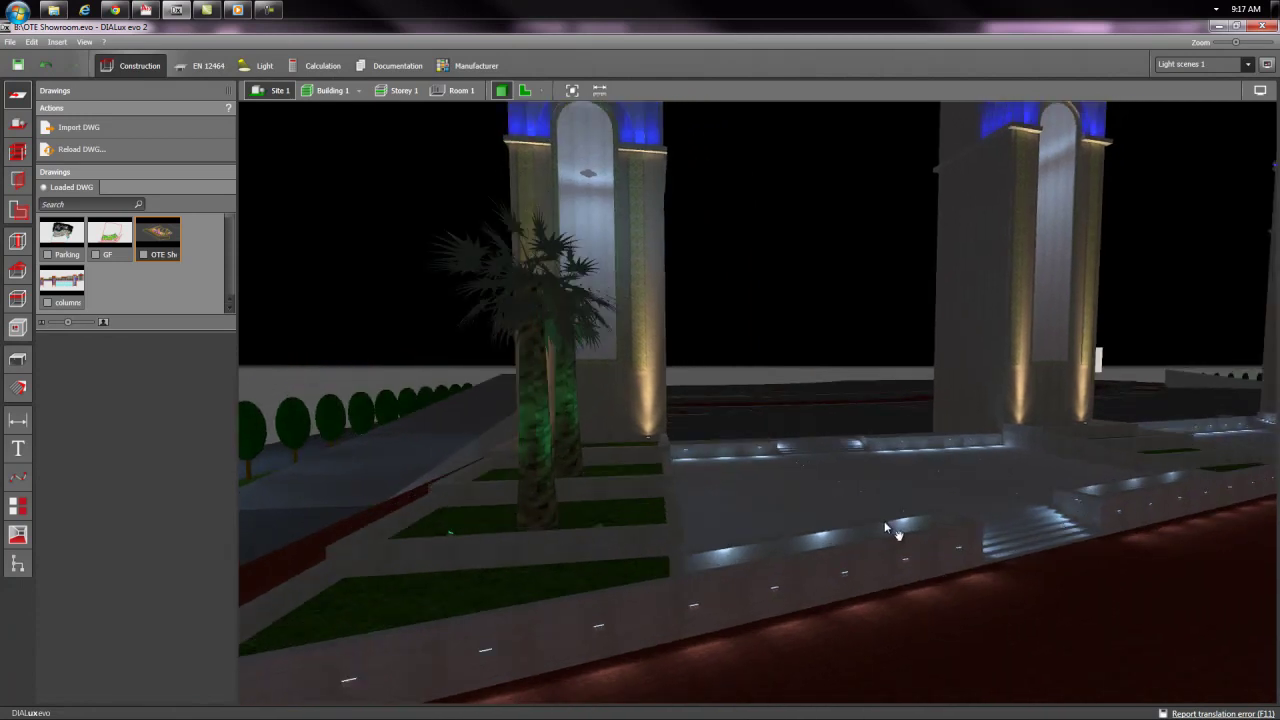
{"action": "scroll", "coordinate": [884, 520], "scroll_direction": "up", "scroll_amount": 3}
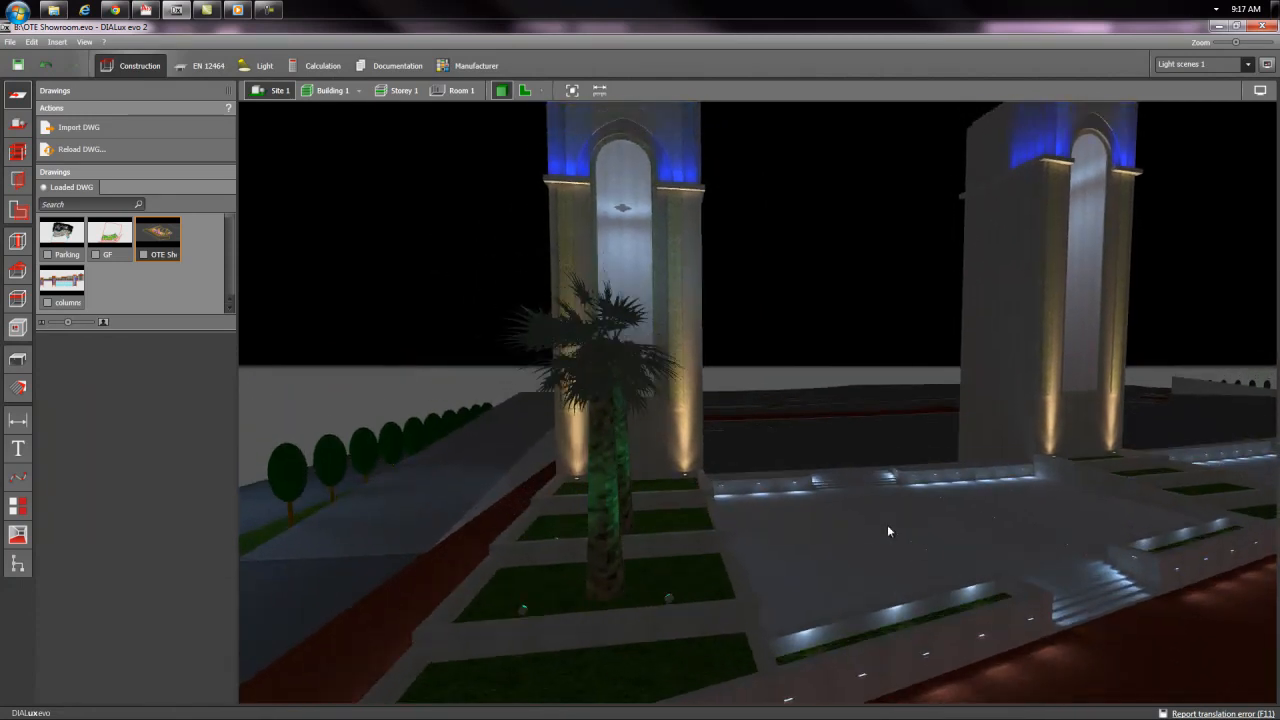
Step: Orbit around the lit palm planter and plaza to face the archway columns
{"action": "mouse_move", "coordinate": [951, 568]}
{"action": "middle_mouse_down"}
{"action": "mouse_move", "coordinate": [982, 551]}
{"action": "mouse_move", "coordinate": [1031, 574]}
{"action": "mouse_move", "coordinate": [968, 529]}
{"action": "mouse_move", "coordinate": [974, 548]}
{"action": "middle_mouse_up"}
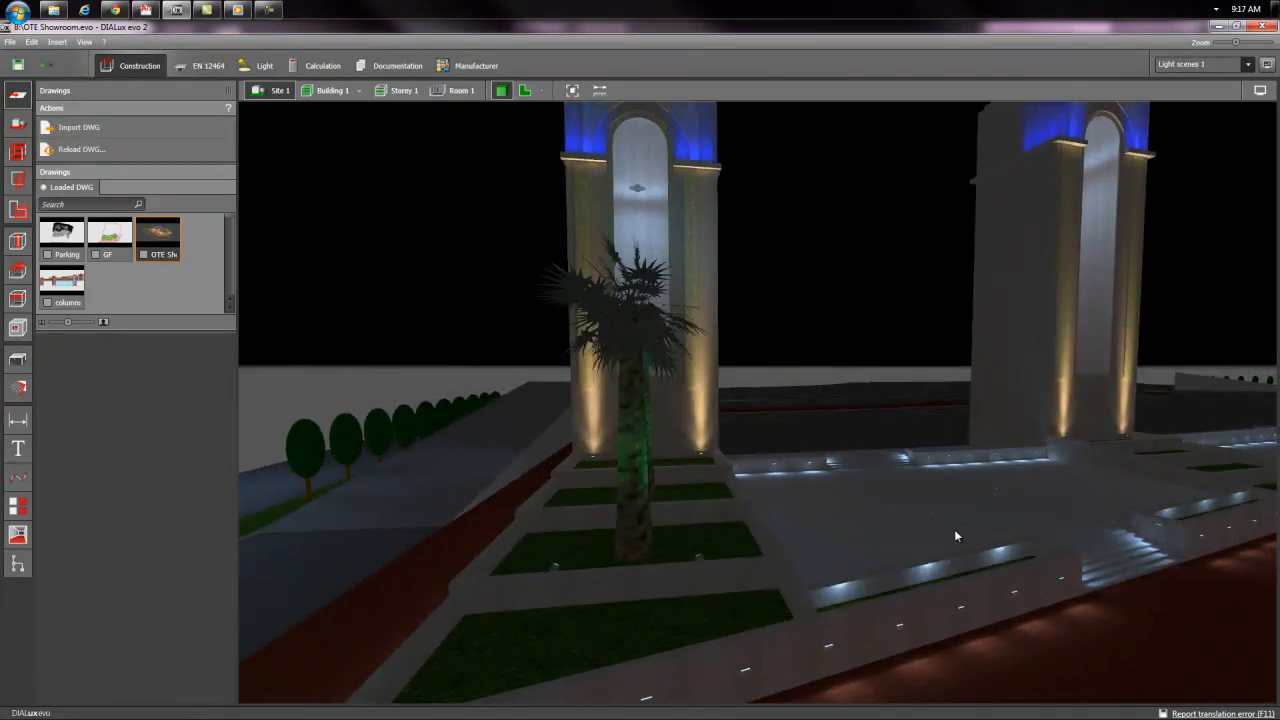
{"action": "scroll", "coordinate": [954, 535], "scroll_direction": "up", "scroll_amount": 1}
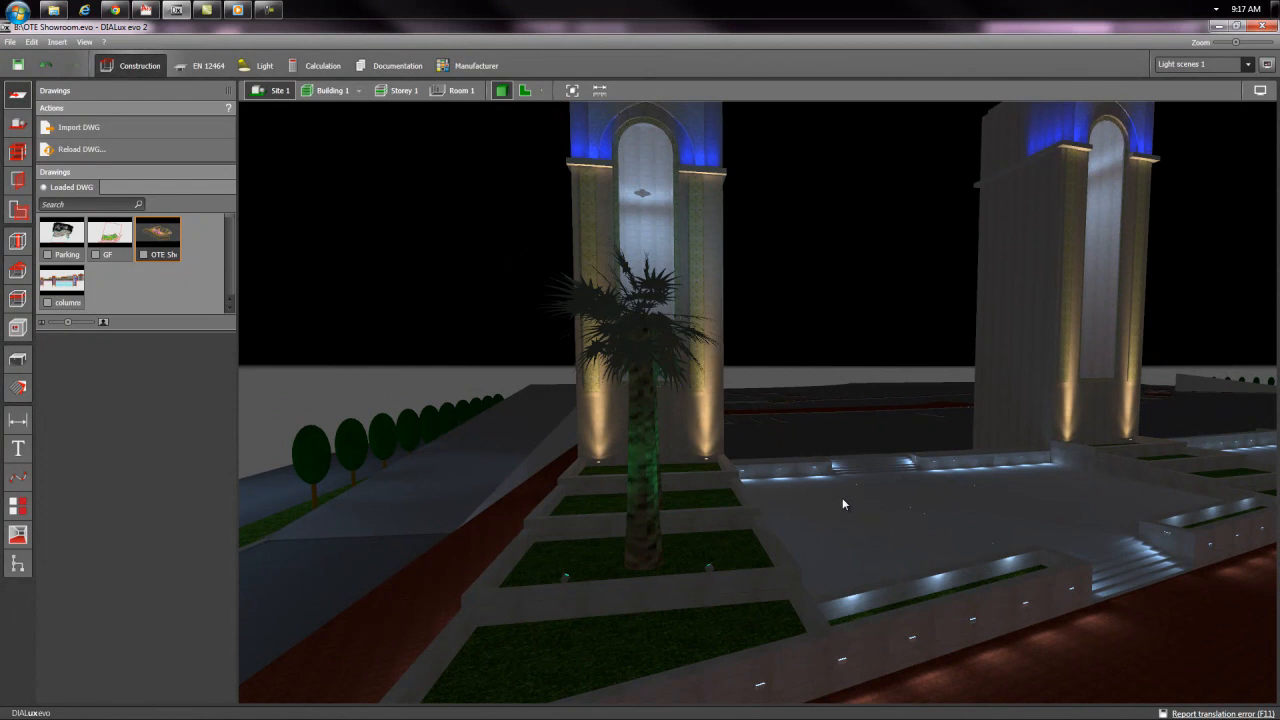
{"action": "mouse_move", "coordinate": [842, 497]}
{"action": "middle_mouse_down"}
{"action": "mouse_move", "coordinate": [860, 494]}
{"action": "mouse_move", "coordinate": [910, 537]}
{"action": "middle_mouse_up"}
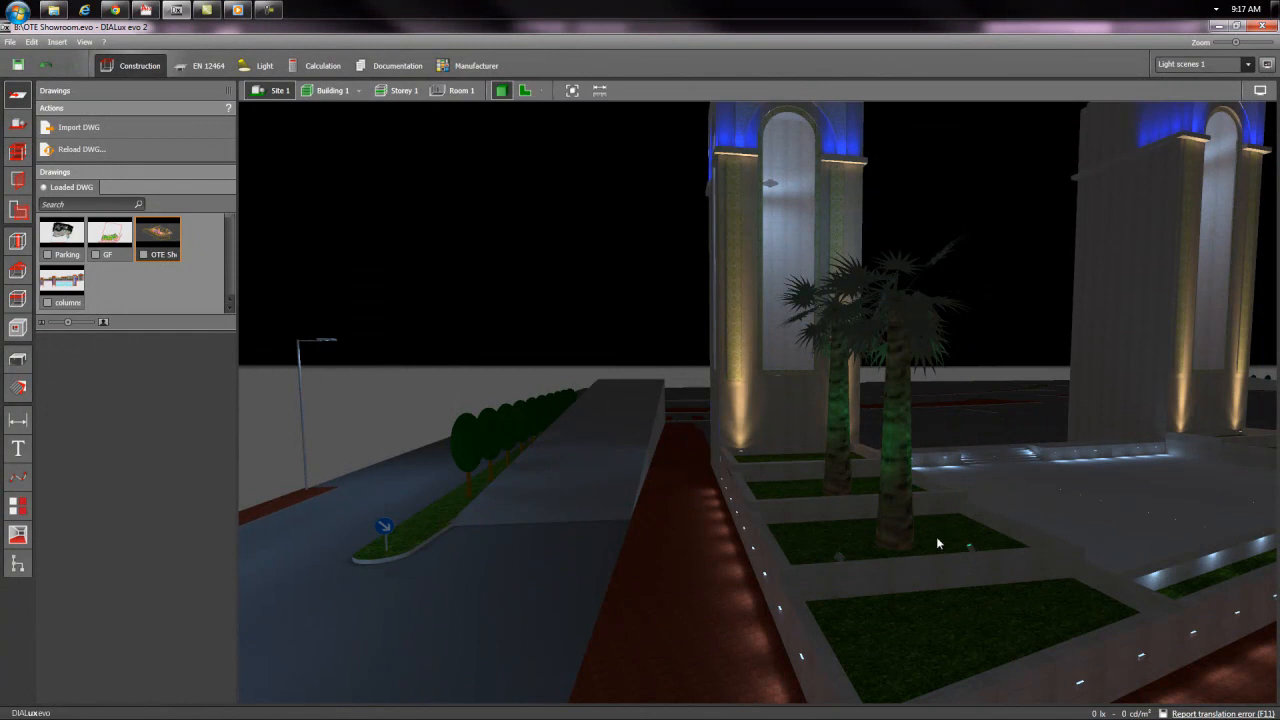
{"action": "middle_click_drag", "start_coordinate": [910, 493], "coordinate": [901, 498]}
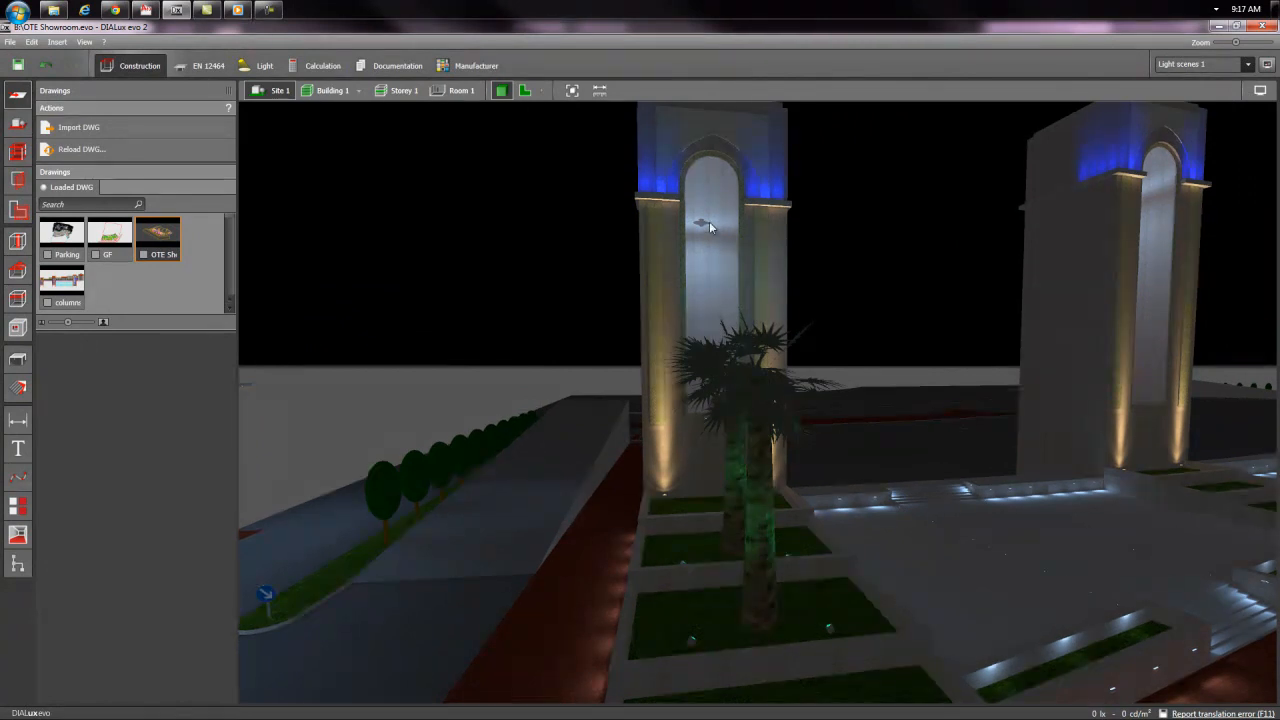
{"action": "middle_click_drag", "start_coordinate": [1014, 510], "coordinate": [978, 508]}
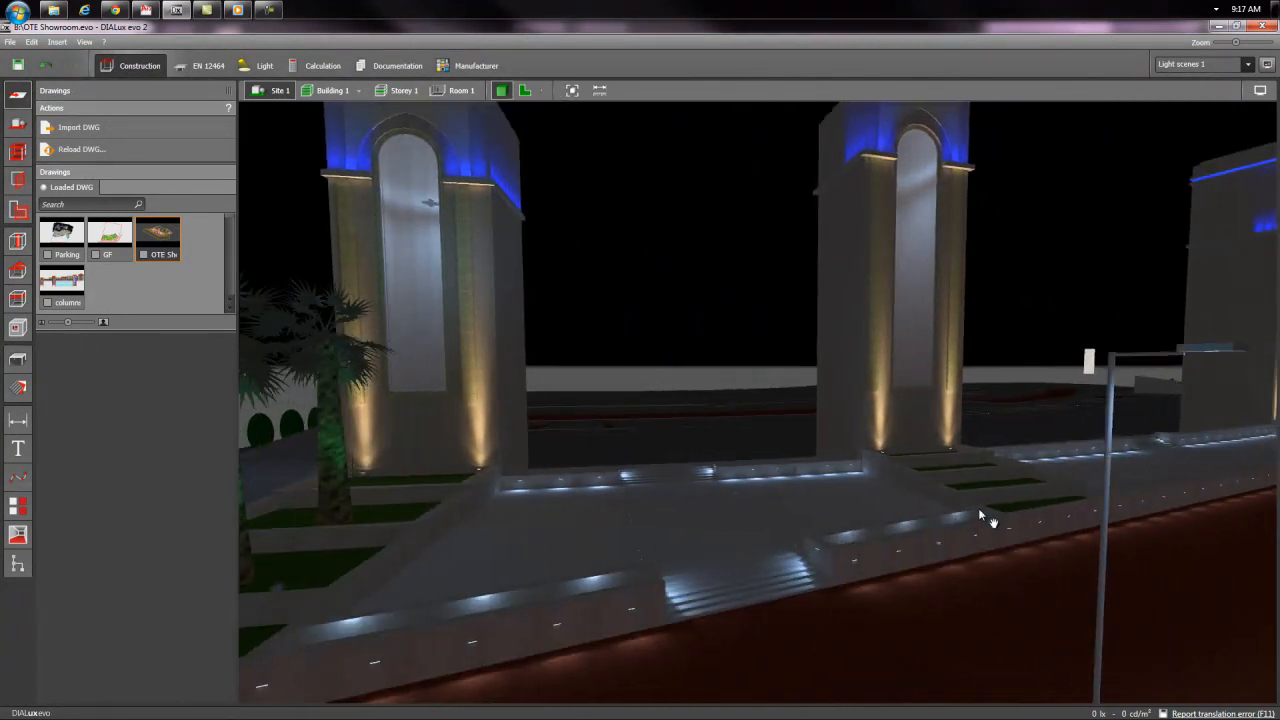
{"action": "scroll", "coordinate": [942, 534], "scroll_direction": "up", "scroll_amount": 3}
{"action": "scroll", "coordinate": [944, 533], "scroll_direction": "up", "scroll_amount": 2}
{"action": "scroll", "coordinate": [947, 531], "scroll_direction": "up", "scroll_amount": 2}
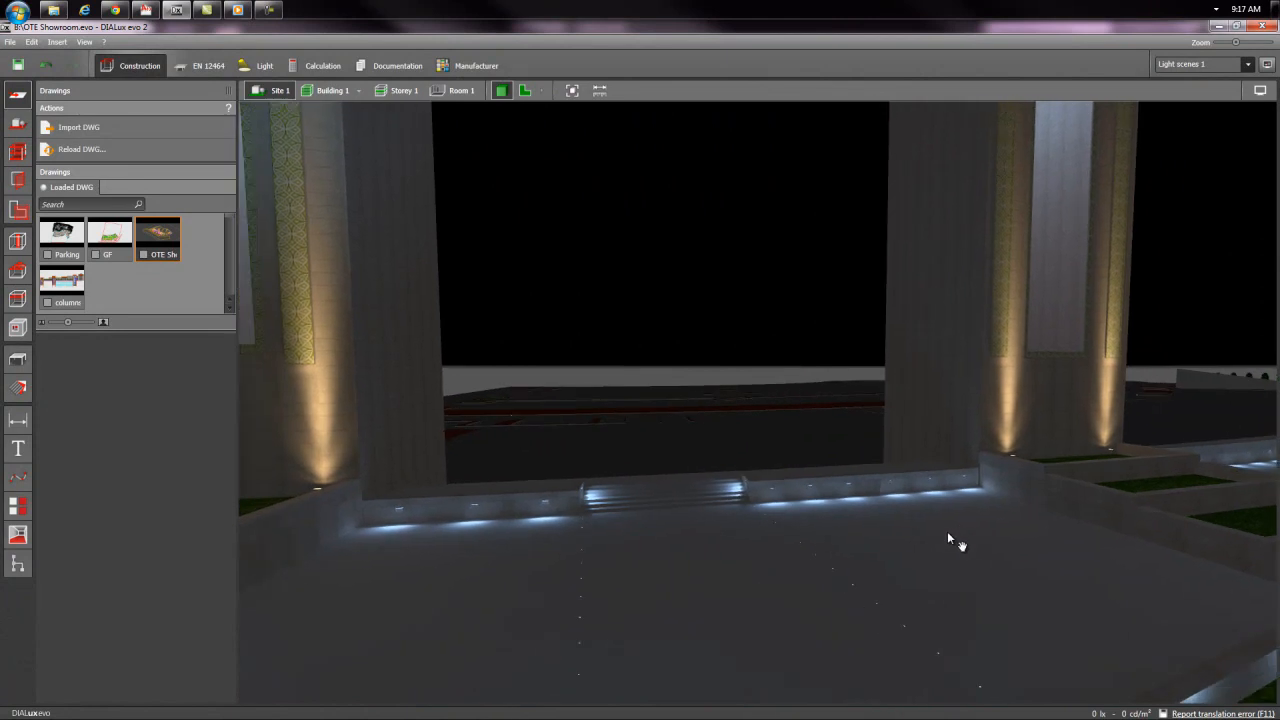
{"action": "scroll", "coordinate": [947, 531], "scroll_direction": "up", "scroll_amount": 2}
{"action": "scroll", "coordinate": [950, 537], "scroll_direction": "down", "scroll_amount": 5}
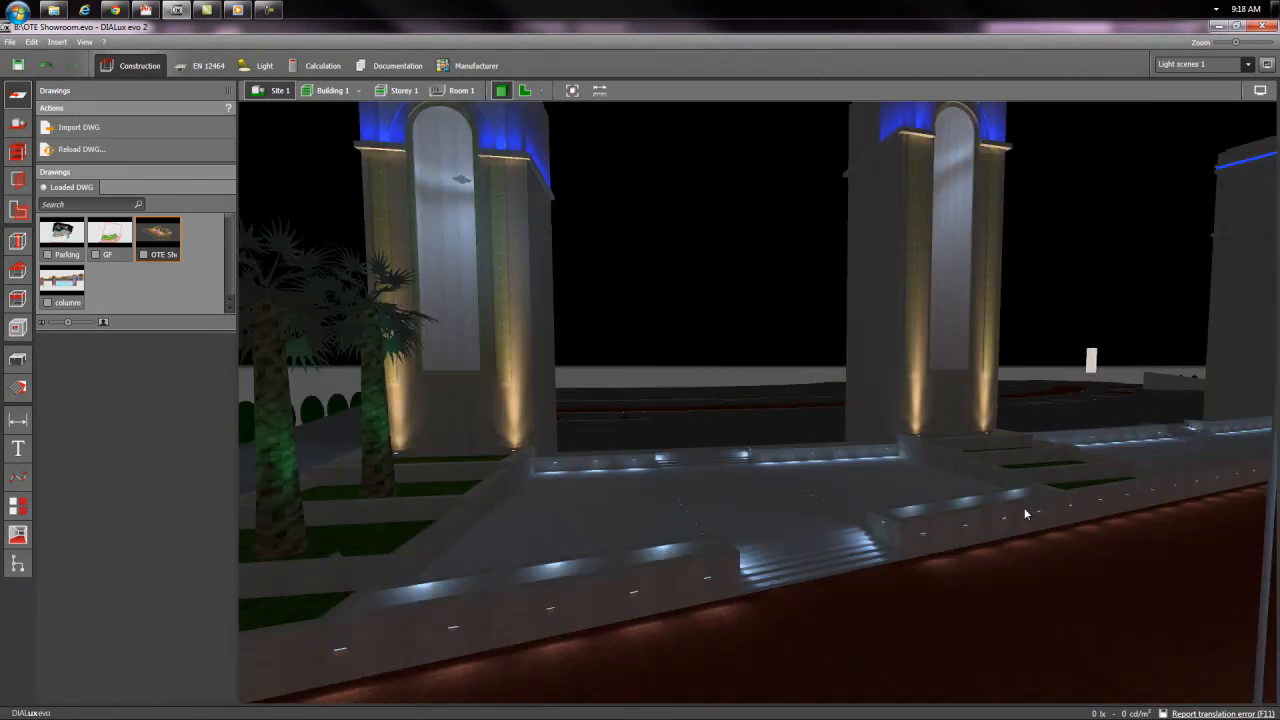
Step: Reposition the camera lower over the plaza and platform of the lit compound
{"action": "mouse_move", "coordinate": [1024, 507]}
{"action": "middle_mouse_down"}
{"action": "mouse_move", "coordinate": [1028, 517]}
{"action": "mouse_move", "coordinate": [980, 513]}
{"action": "middle_mouse_up"}
{"action": "scroll", "coordinate": [1022, 508], "scroll_direction": "up", "scroll_amount": 4}
{"action": "scroll", "coordinate": [1025, 501], "scroll_direction": "down", "scroll_amount": 4}
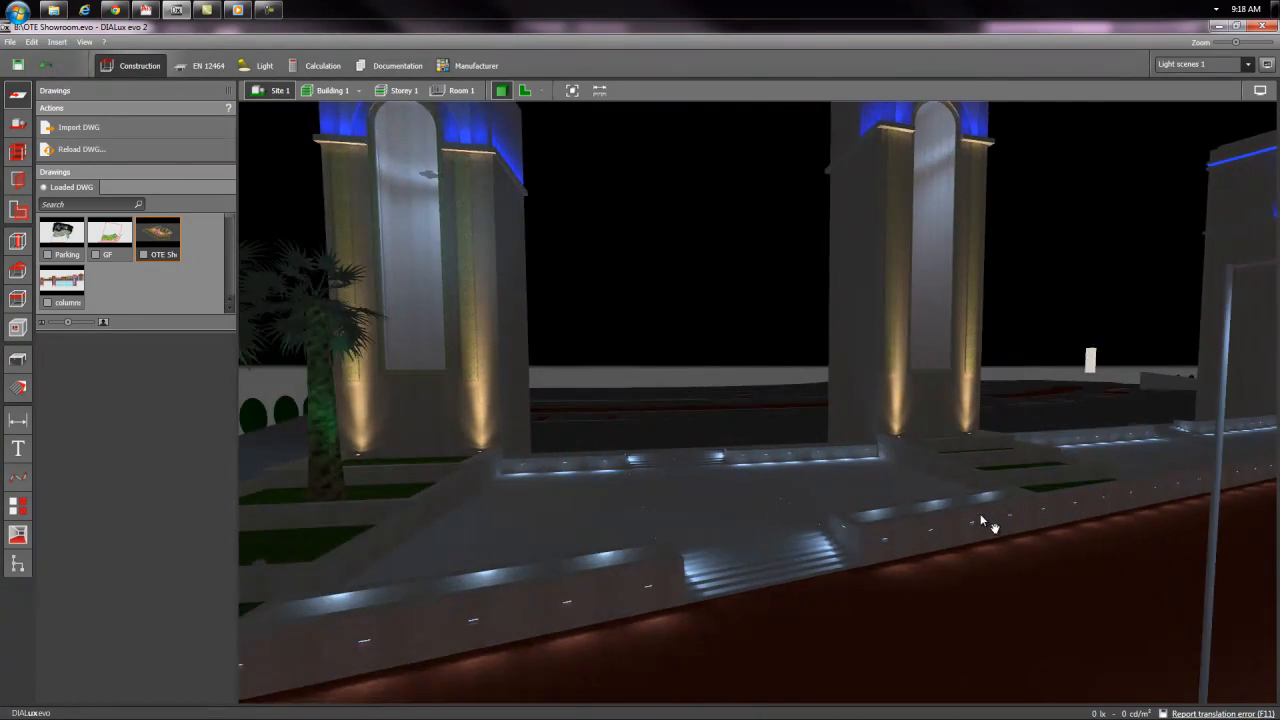
{"action": "middle_click_drag", "start_coordinate": [846, 550], "coordinate": [858, 545]}
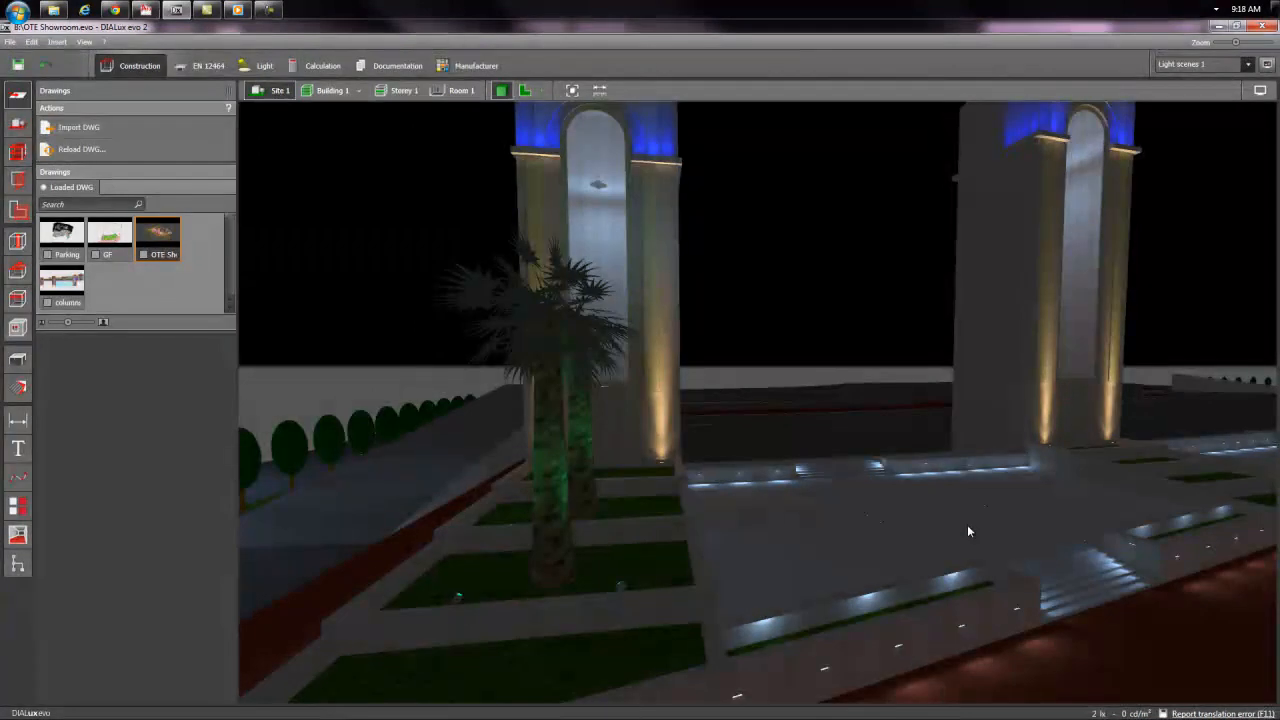
{"action": "scroll", "coordinate": [984, 519], "scroll_direction": "down", "scroll_amount": 3}
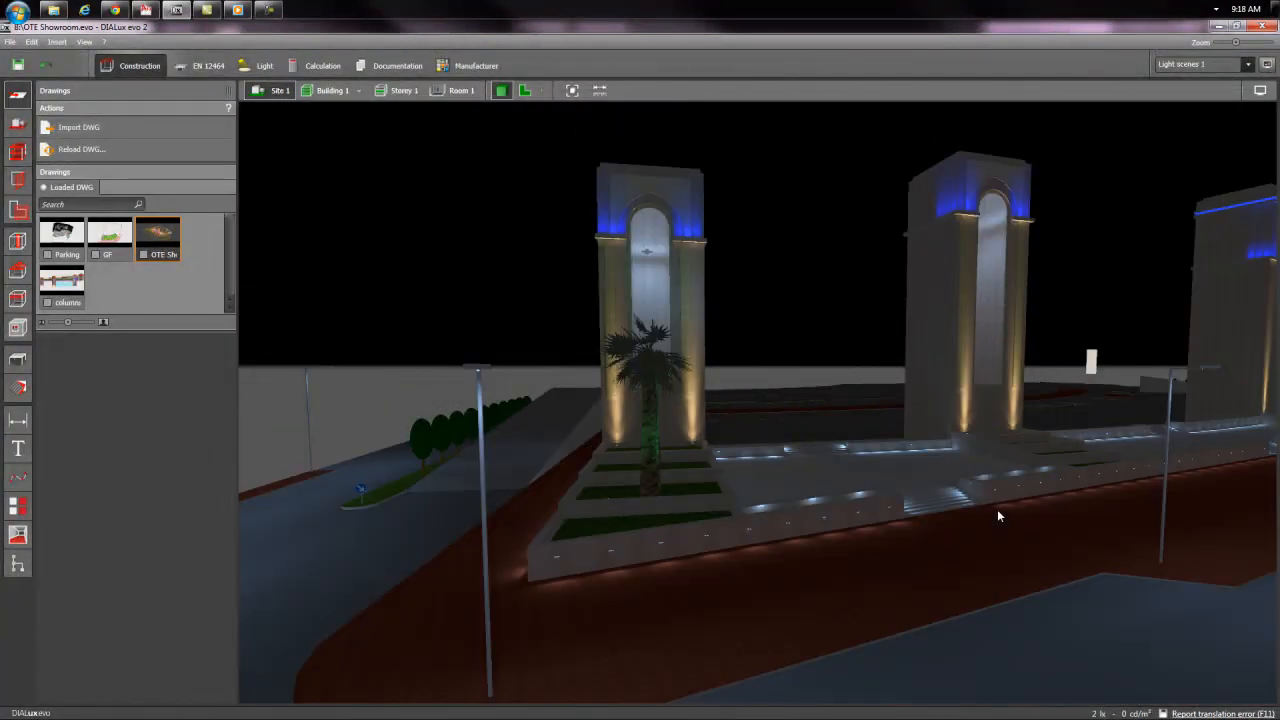
{"action": "scroll", "coordinate": [879, 480], "scroll_direction": "up", "scroll_amount": 1}
{"action": "middle_click_drag", "start_coordinate": [879, 488], "coordinate": [852, 478]}
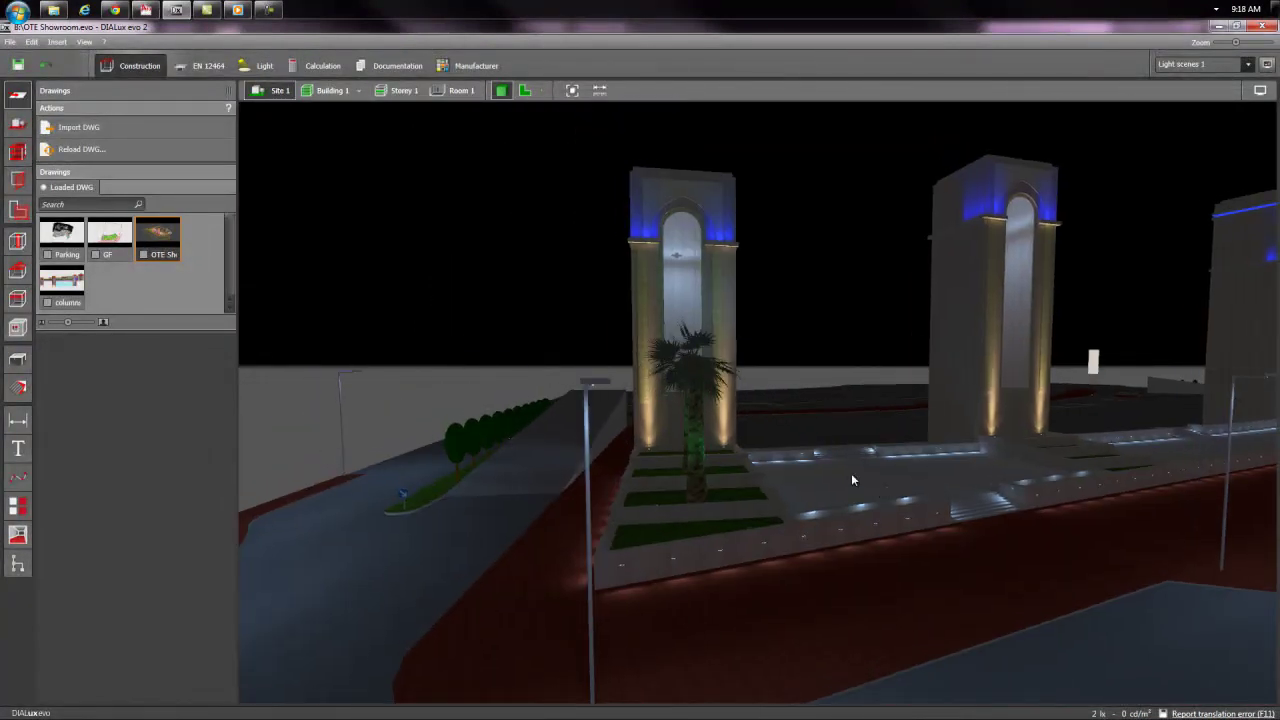
Step: Toggle the OTE Showroom Model DWG overlay on, off and on again, then orbit out to a site overview
{"action": "left_click", "coordinate": [144, 254]}
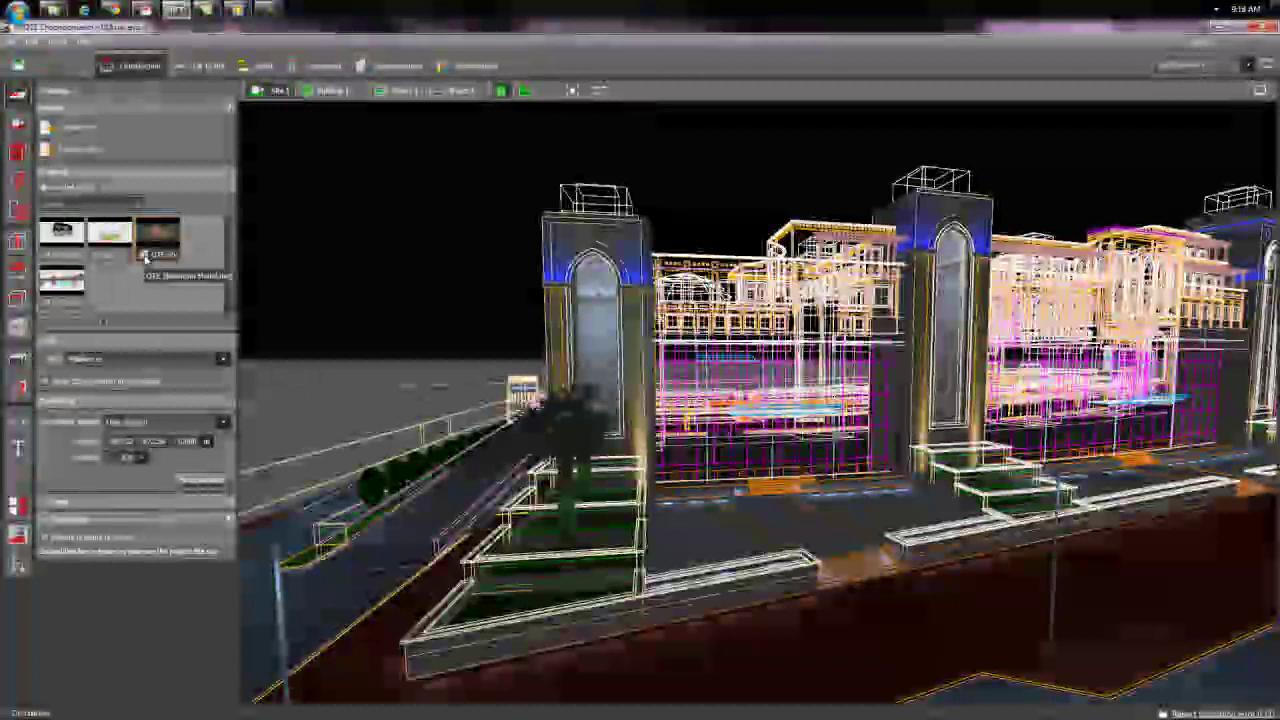
{"action": "left_click", "coordinate": [144, 254]}
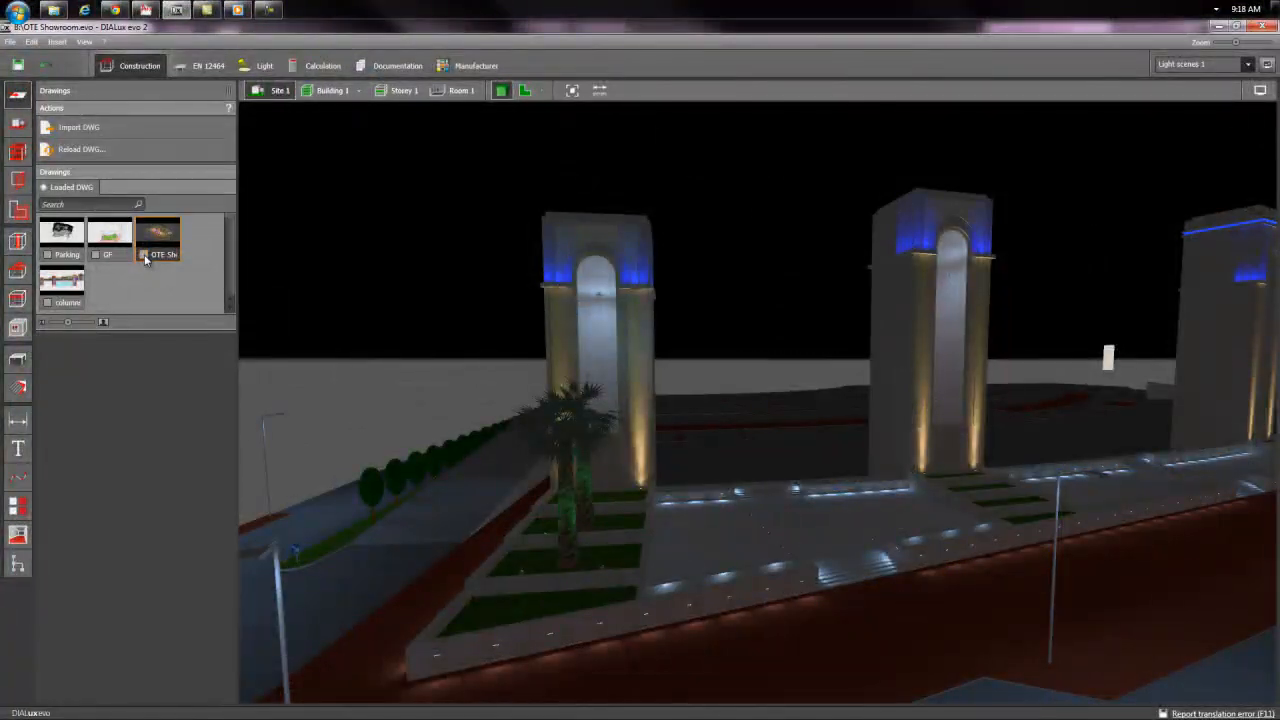
{"action": "left_click", "coordinate": [144, 254]}
{"action": "middle_click_drag", "start_coordinate": [481, 252], "coordinate": [780, 390]}
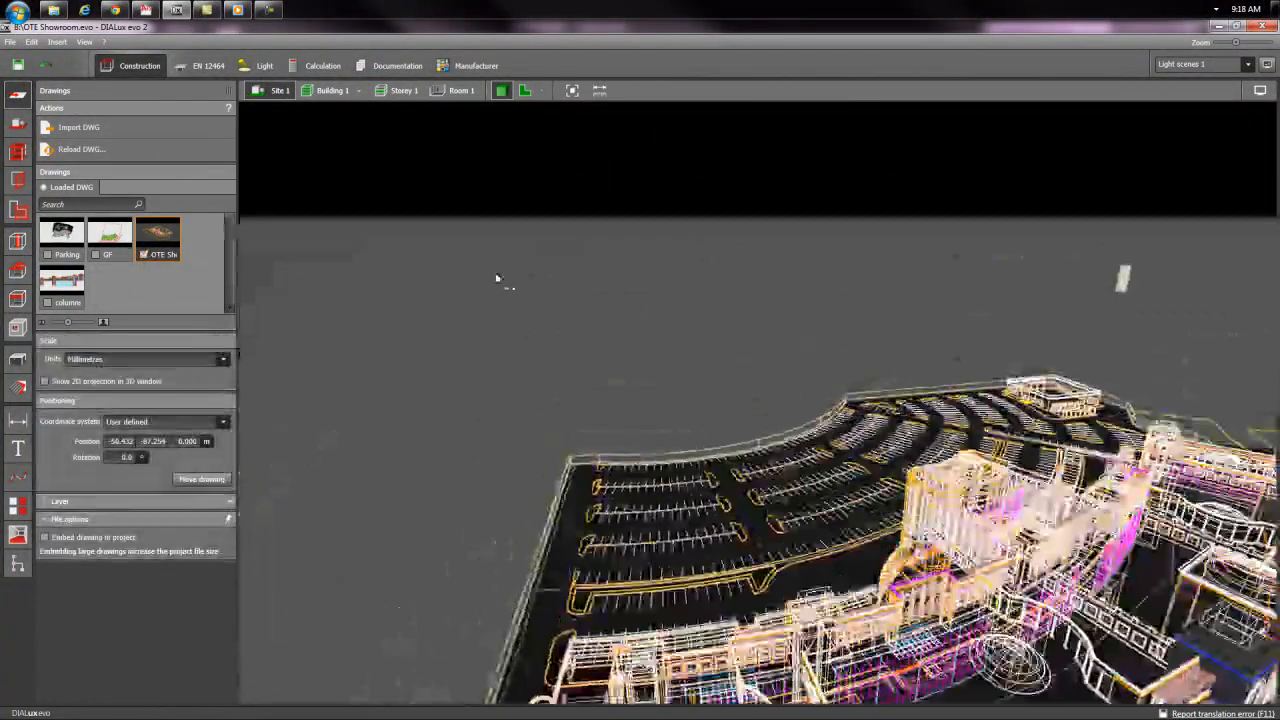
{"action": "scroll", "coordinate": [780, 390], "scroll_direction": "up", "scroll_amount": 3}
{"action": "scroll", "coordinate": [780, 390], "scroll_direction": "up", "scroll_amount": 3}
{"action": "scroll", "coordinate": [780, 390], "scroll_direction": "up", "scroll_amount": 3}
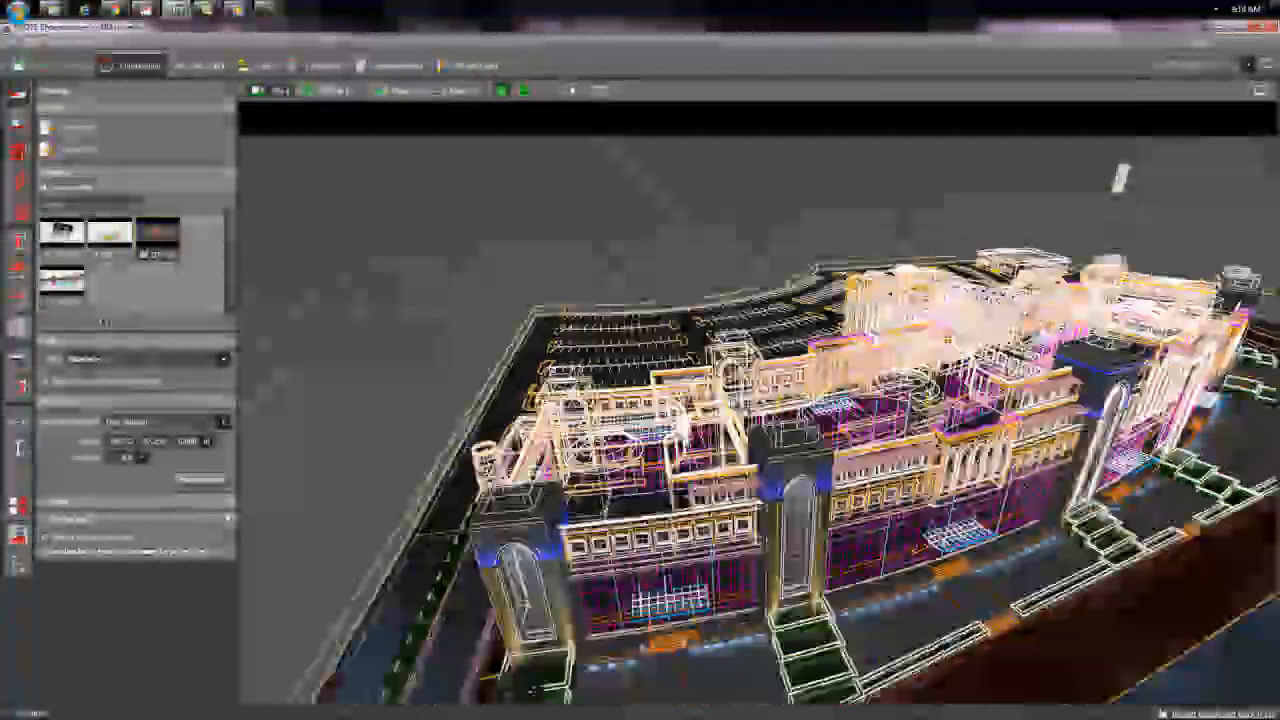
{"action": "scroll", "coordinate": [780, 390], "scroll_direction": "up", "scroll_amount": 3}
Step: Orbit from a low facade angle up to a higher view, then close in along the wireframe facade
{"action": "mouse_move", "coordinate": [760, 380]}
{"action": "middle_mouse_down"}
{"action": "mouse_move", "coordinate": [562, 375]}
{"action": "mouse_move", "coordinate": [808, 365]}
{"action": "mouse_move", "coordinate": [700, 380]}
{"action": "mouse_move", "coordinate": [860, 600]}
{"action": "mouse_move", "coordinate": [700, 420]}
{"action": "mouse_move", "coordinate": [600, 380]}
{"action": "mouse_move", "coordinate": [585, 345]}
{"action": "middle_mouse_up"}
{"action": "scroll", "coordinate": [562, 375], "scroll_direction": "down", "scroll_amount": 5}
{"action": "scroll", "coordinate": [565, 385], "scroll_direction": "up", "scroll_amount": 2}
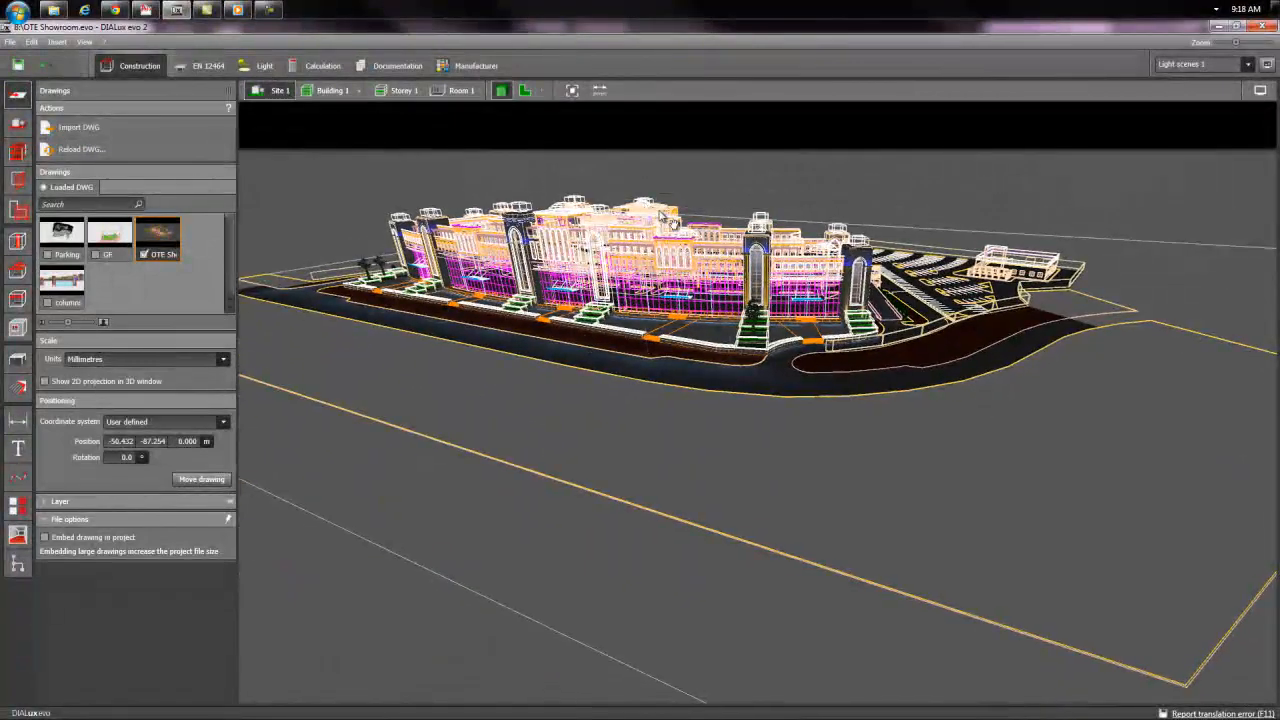
{"action": "mouse_move", "coordinate": [585, 345]}
{"action": "middle_mouse_down"}
{"action": "mouse_move", "coordinate": [745, 355]}
{"action": "mouse_move", "coordinate": [752, 295]}
{"action": "middle_mouse_up"}
{"action": "mouse_move", "coordinate": [810, 262]}
{"action": "middle_mouse_down"}
{"action": "mouse_move", "coordinate": [775, 325]}
{"action": "mouse_move", "coordinate": [790, 375]}
{"action": "mouse_move", "coordinate": [775, 372]}
{"action": "middle_mouse_up"}
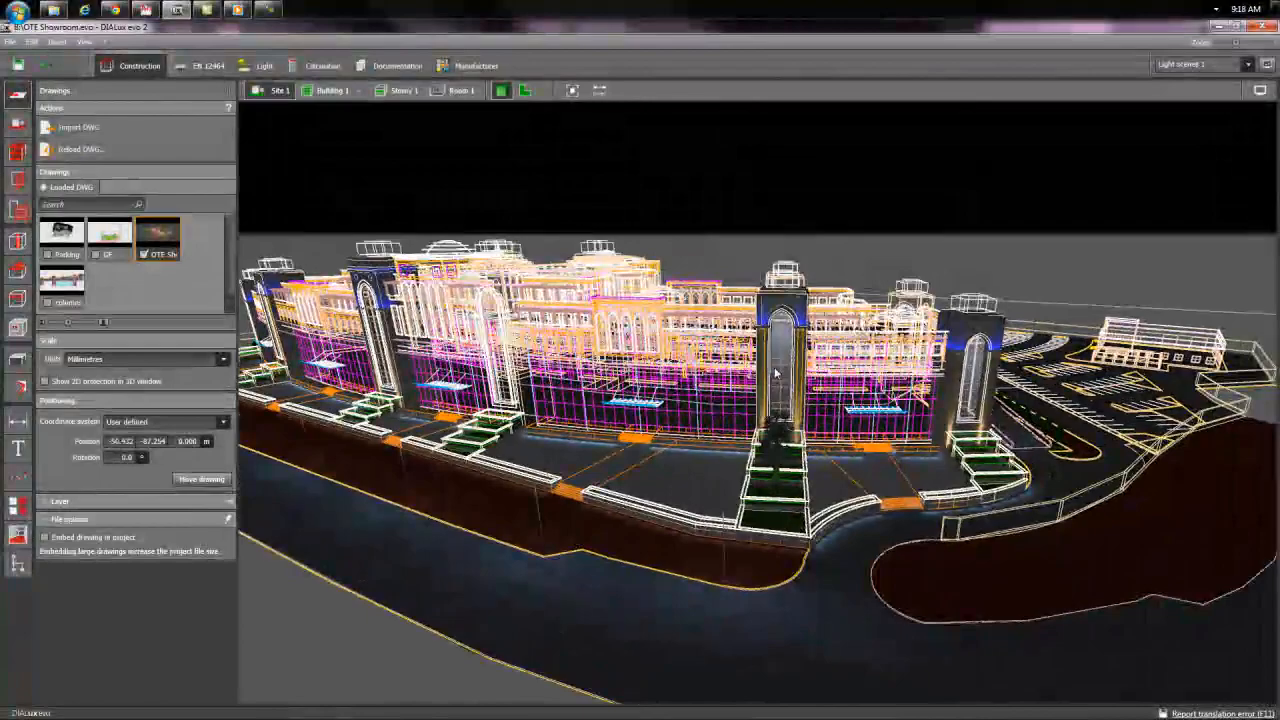
{"action": "middle_click_drag", "start_coordinate": [853, 430], "coordinate": [842, 448]}
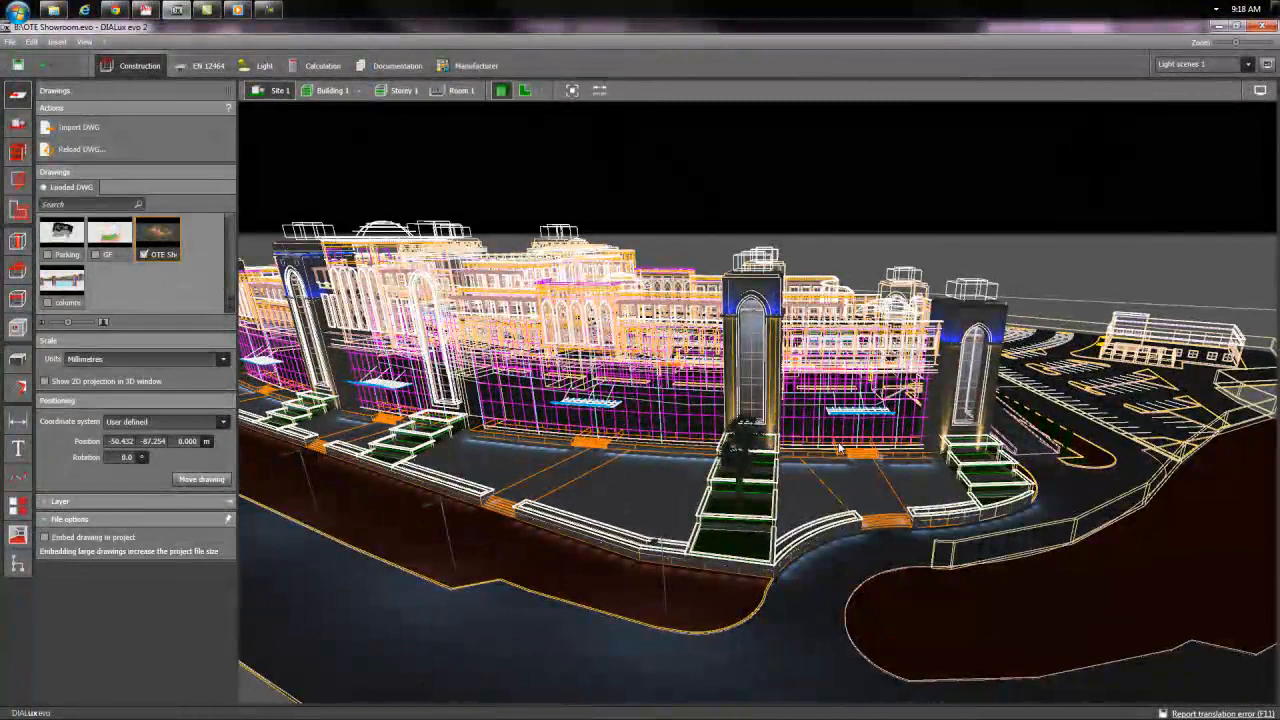